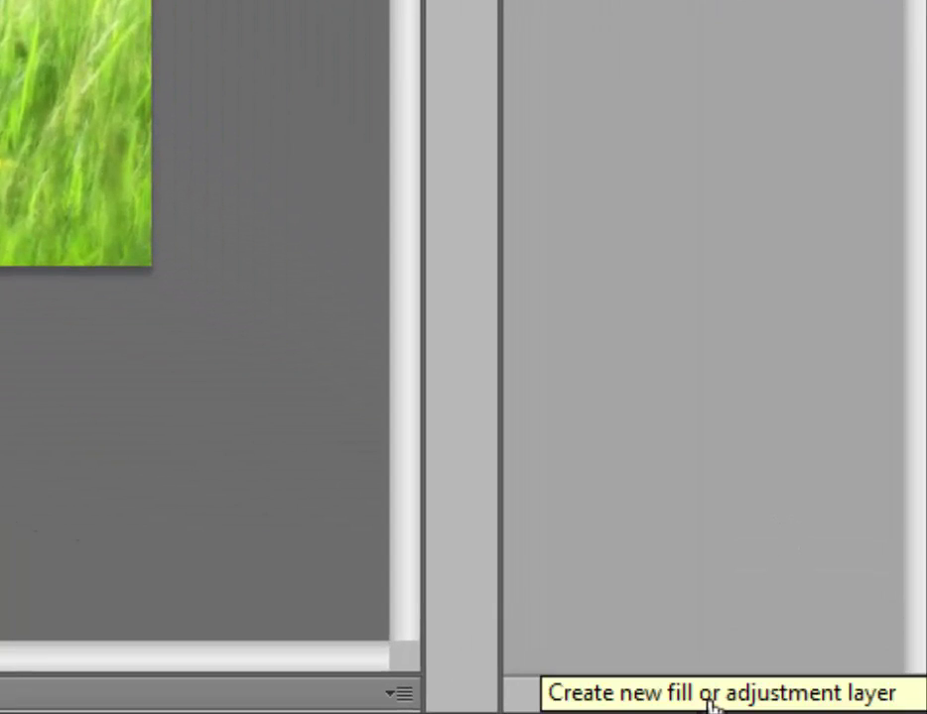
- Add a Hue/Saturation adjustment layer and drag its Hue slider to about +26
left_click(712, 703)
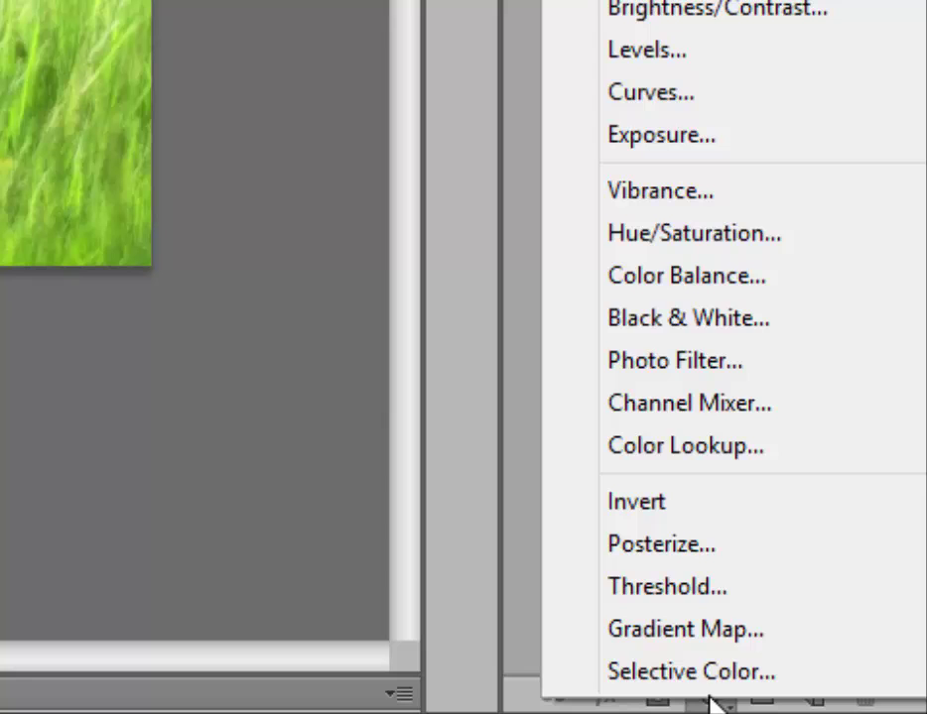
left_click(700, 243)
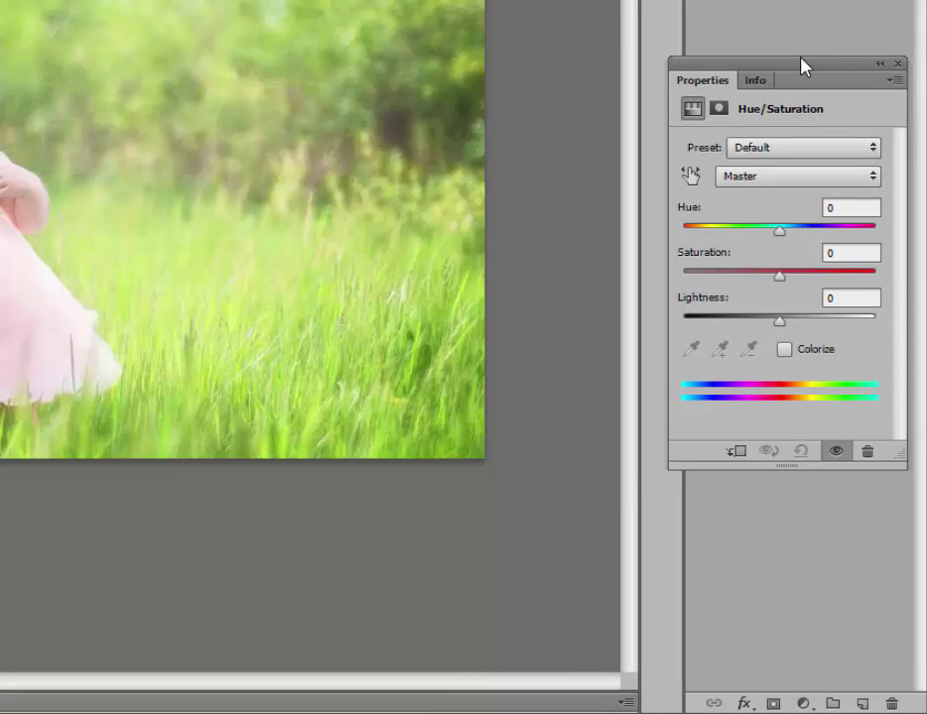
left_click_drag(802, 65, 704, 71)
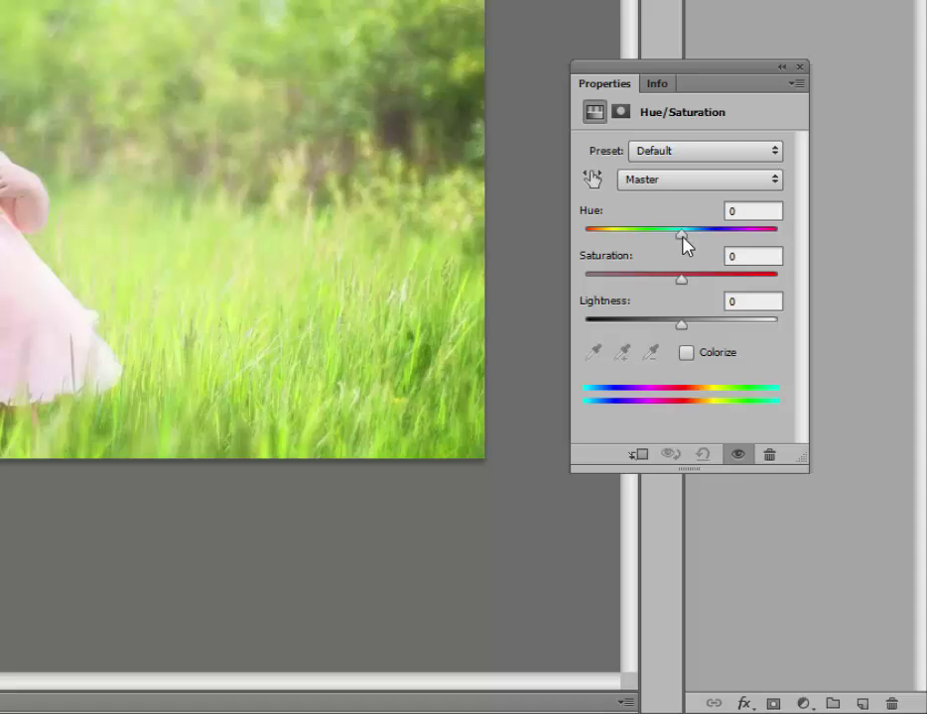
left_click_drag(682, 236, 694, 241)
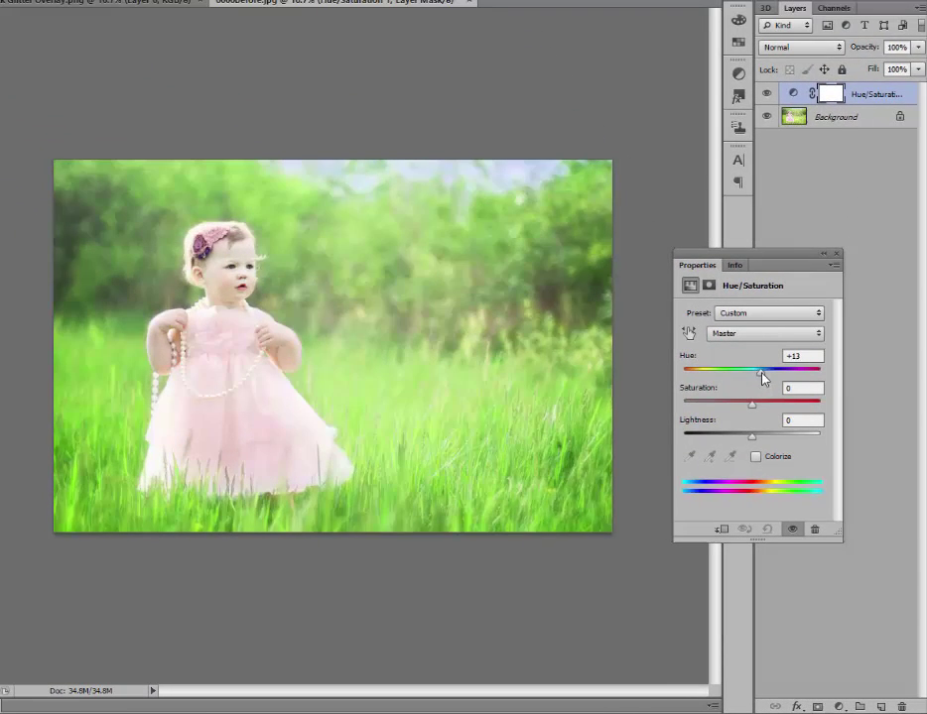
left_click_drag(763, 378, 773, 377)
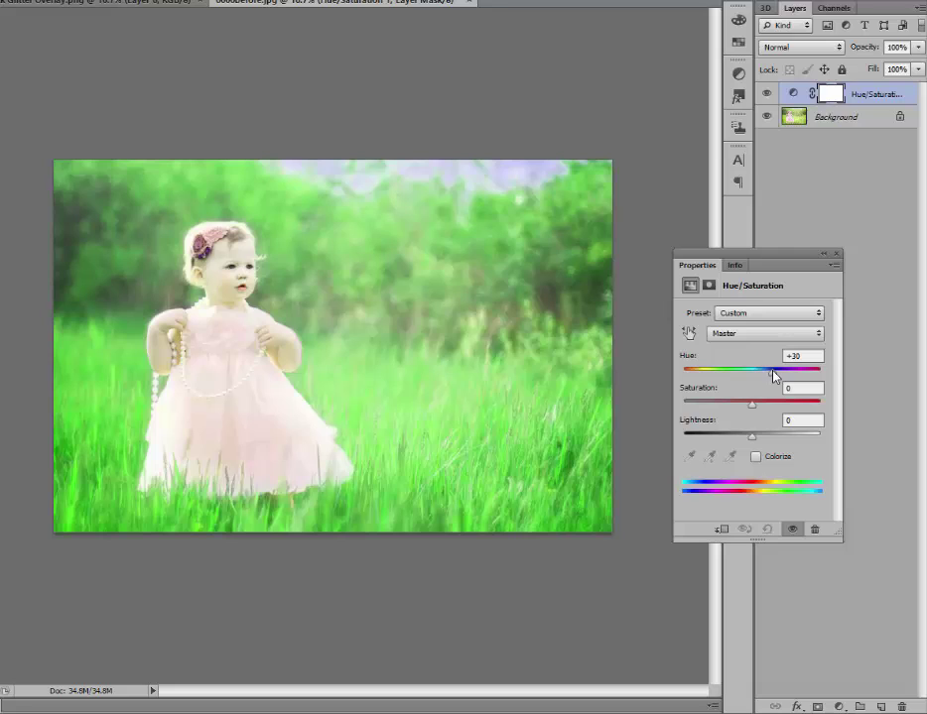
mouse_move(774, 375)
left_mouse_down()
mouse_move(689, 374)
mouse_move(822, 373)
mouse_move(769, 376)
left_mouse_up()
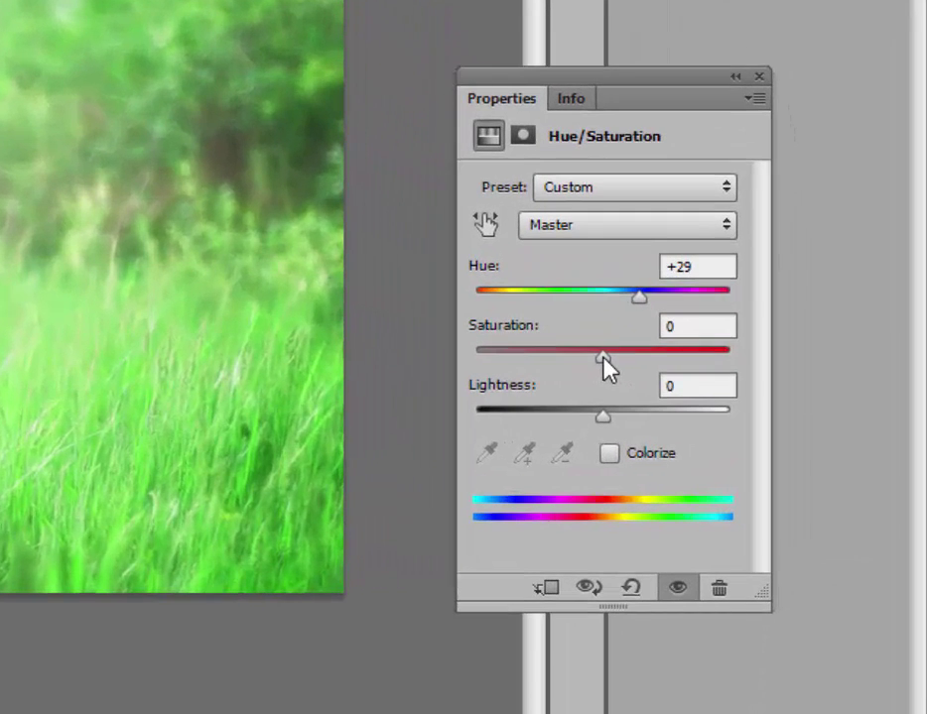
- Keep Hue at +29 and set Saturation and Lightness to +2 each
left_click_drag(602, 355, 634, 357)
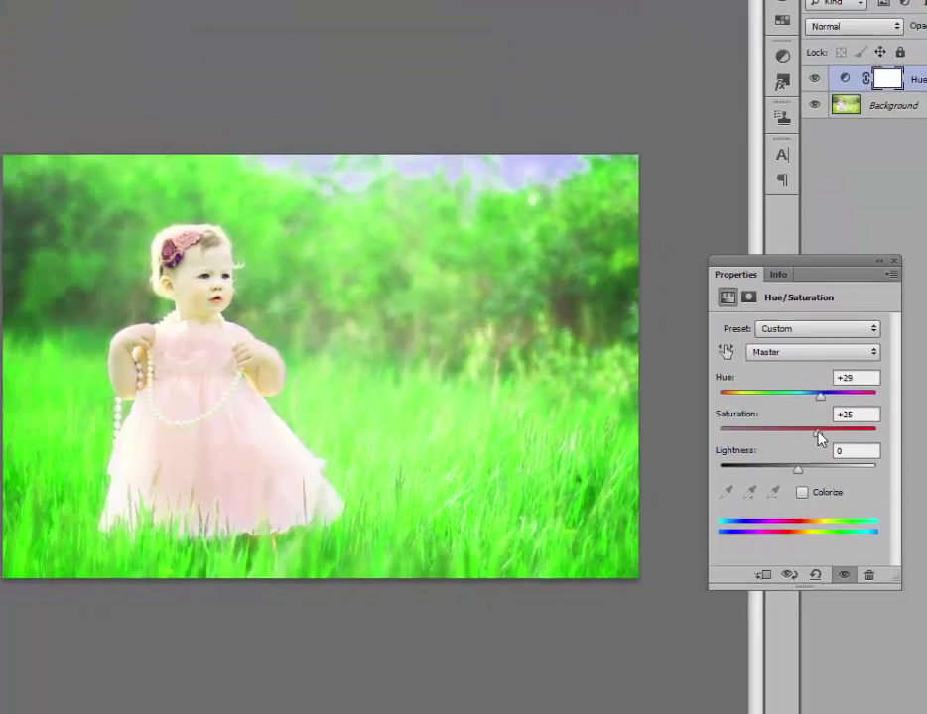
mouse_move(819, 436)
left_mouse_down()
mouse_move(802, 442)
mouse_move(826, 447)
left_mouse_up()
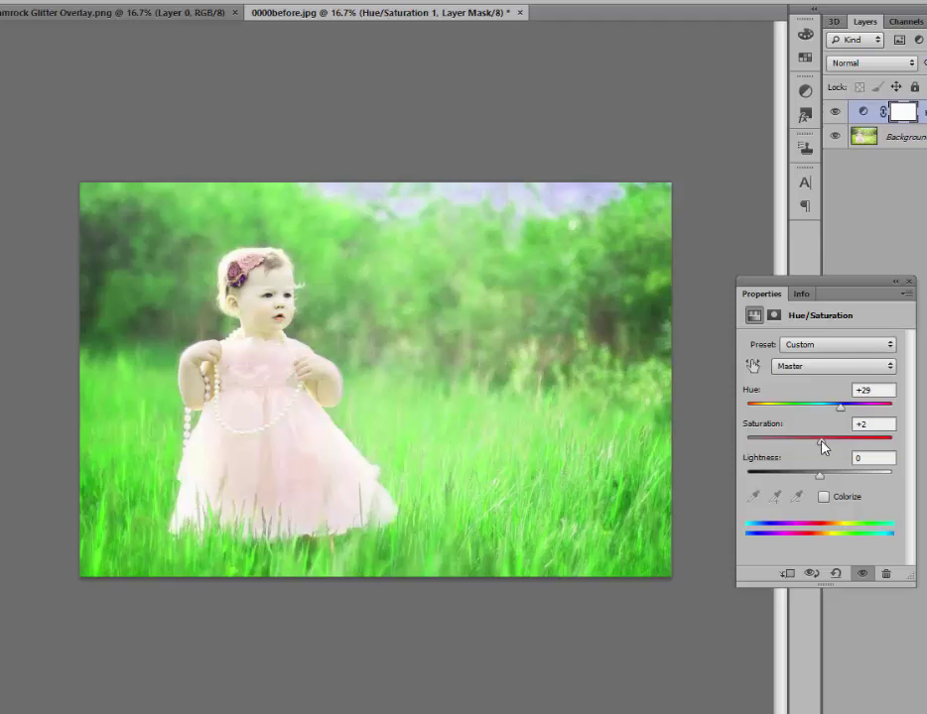
mouse_move(821, 480)
left_mouse_down()
mouse_move(831, 480)
mouse_move(821, 476)
left_mouse_up()
- Close the Hue/Saturation properties and make black the foreground colour
left_click(906, 281)
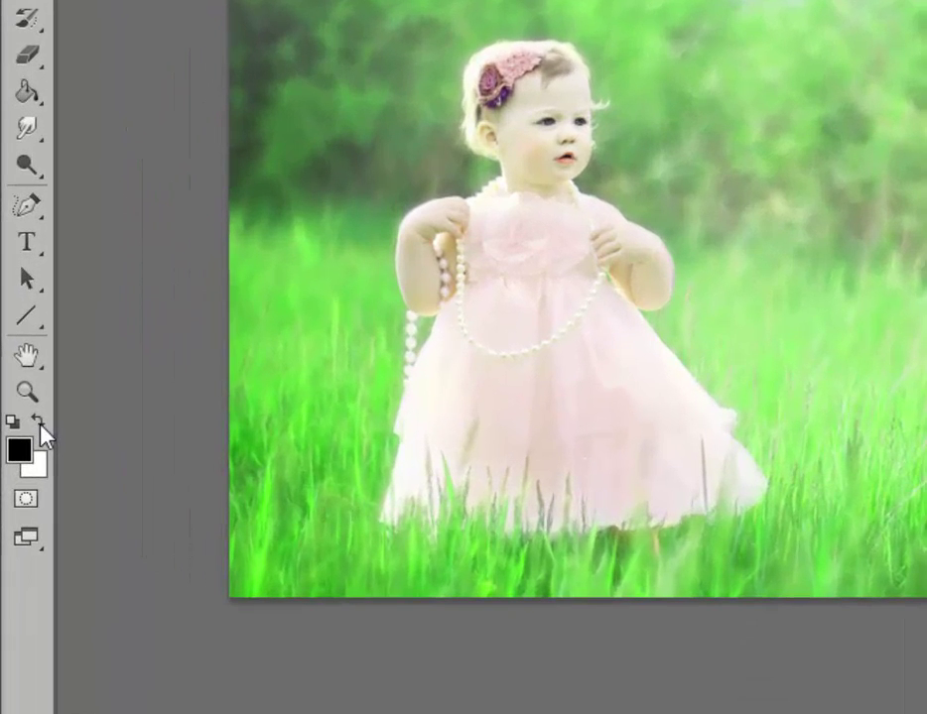
left_click(39, 422)
left_click(37, 422)
left_click(38, 421)
left_click(36, 420)
left_click(41, 420)
left_click(36, 422)
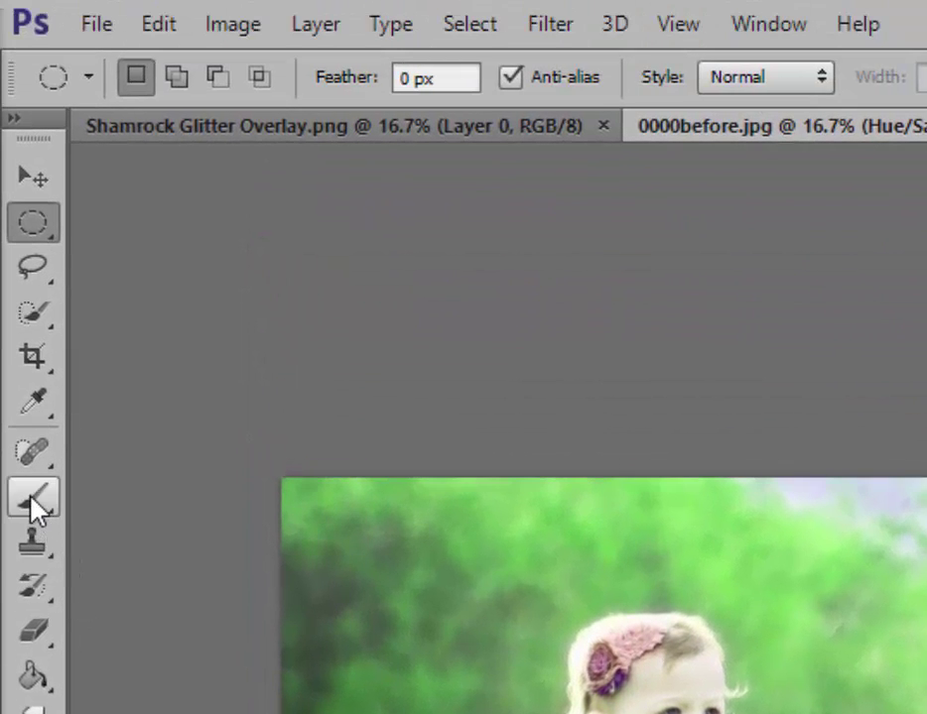
- Select the Brush tool with the 35 px soft round tip
left_click(34, 501)
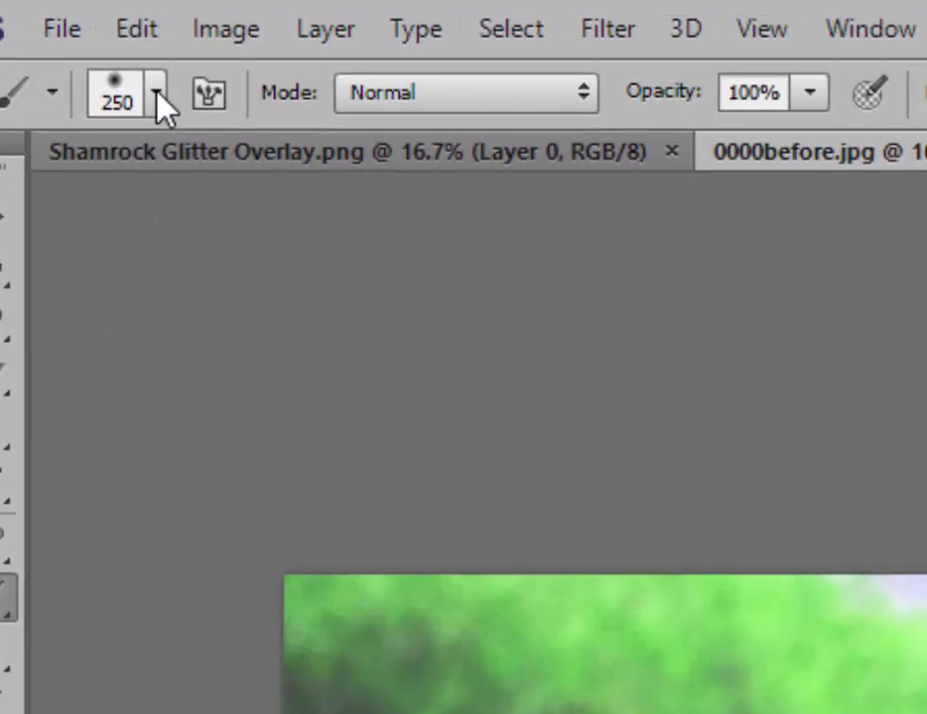
left_click(175, 76)
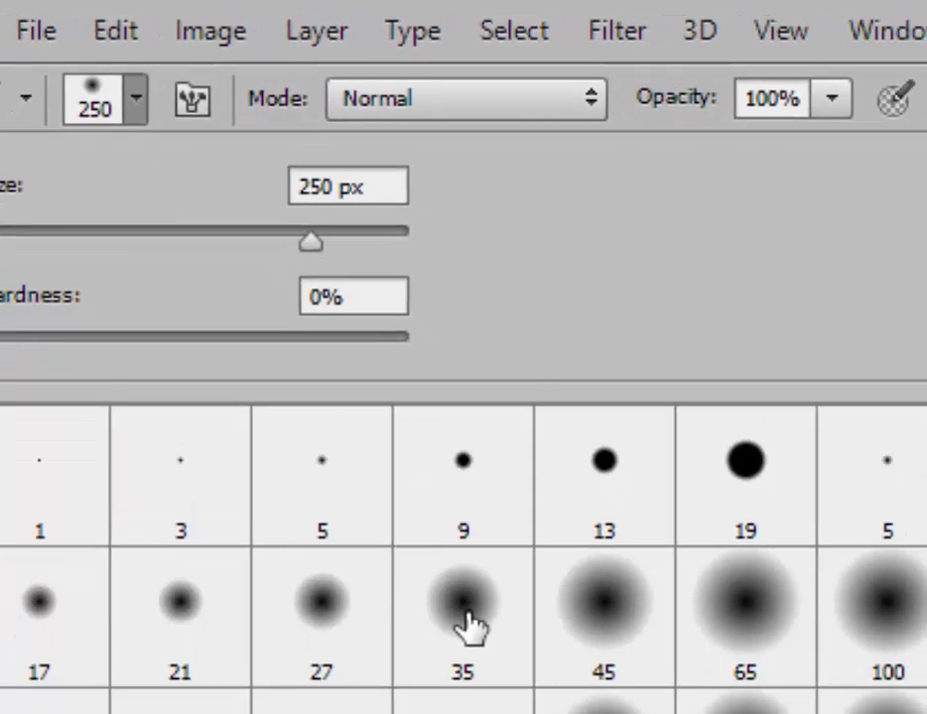
double_click(508, 690)
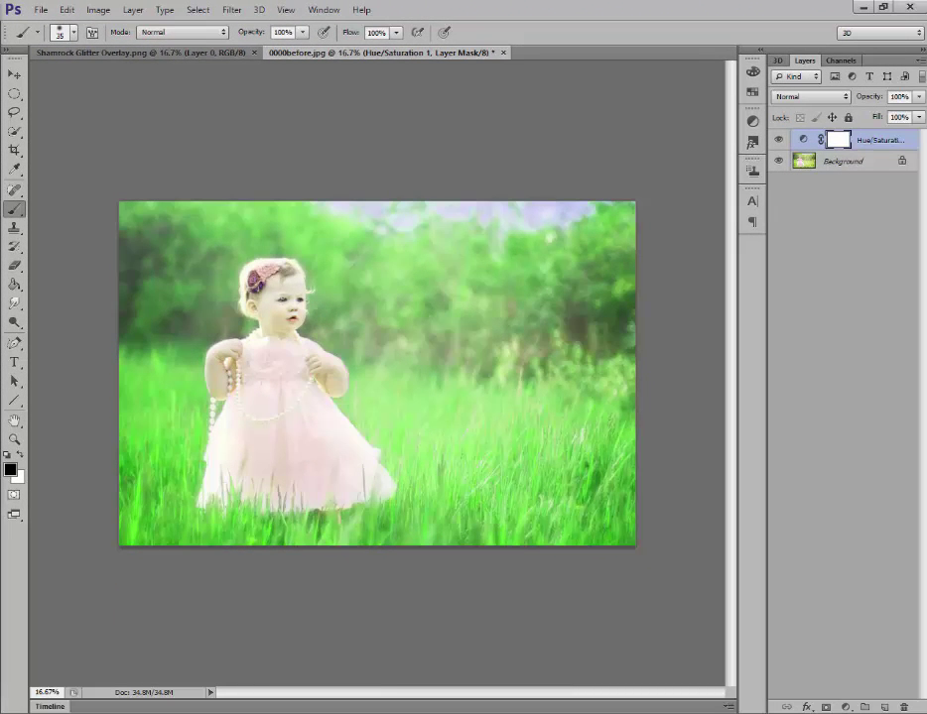
- With a 40 px brush, paint black over the toddler's face and dress, then compare by toggling the adjustment
key("bracketright")
key("bracketright")
key("bracketright")
key("bracketright")
key("bracketright")
key("bracketright")
key("bracketright")
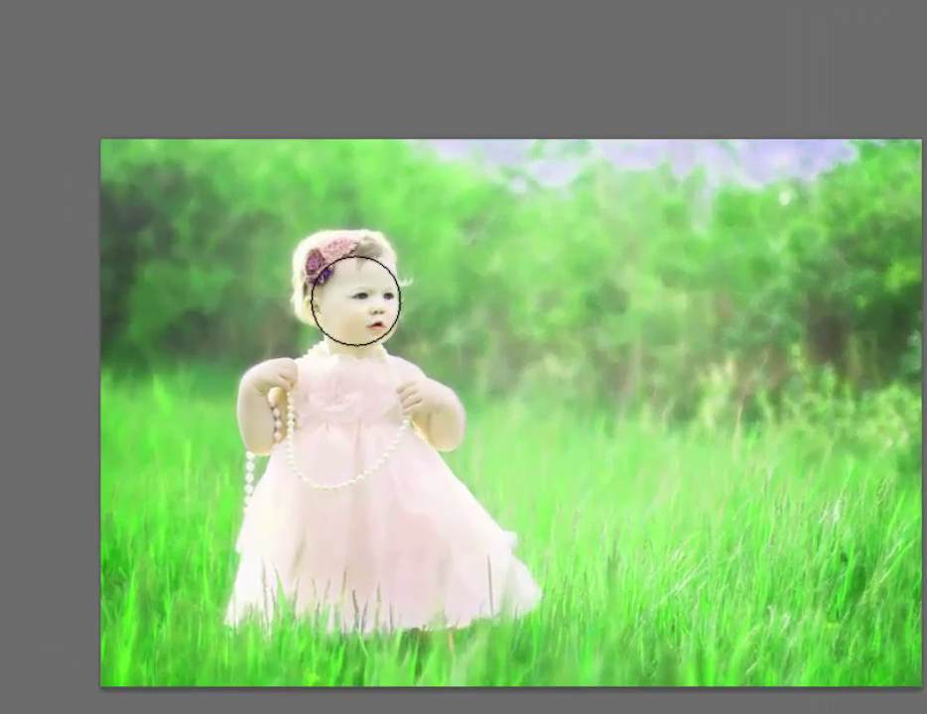
mouse_move(355, 300)
left_mouse_down()
mouse_move(352, 285)
mouse_move(355, 304)
mouse_move(356, 290)
mouse_move(348, 300)
left_mouse_up()
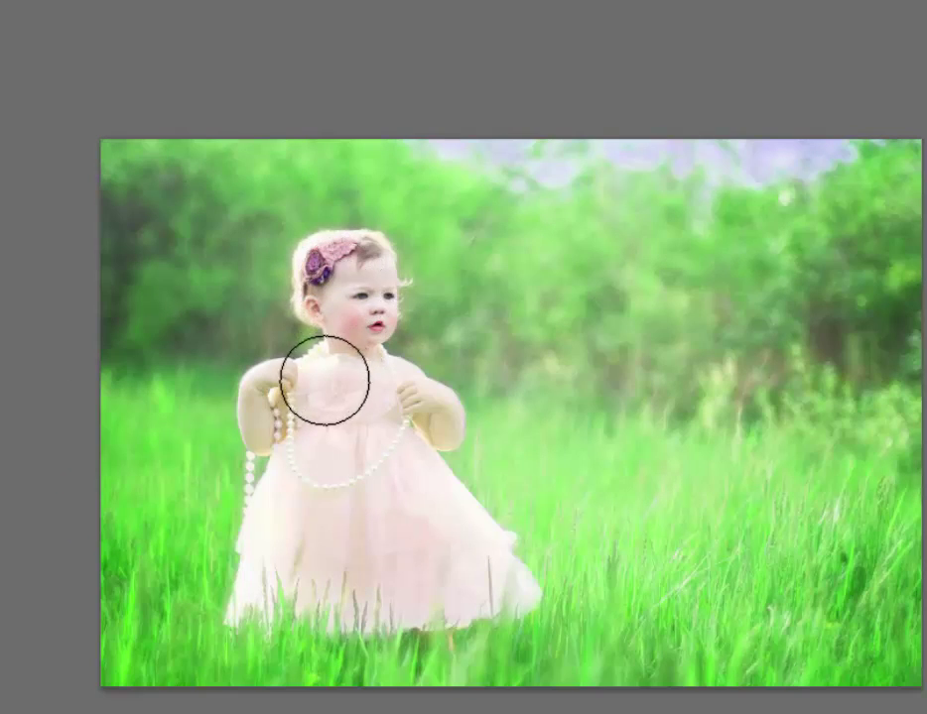
mouse_move(325, 380)
left_mouse_down()
mouse_move(281, 421)
mouse_move(394, 417)
mouse_move(420, 427)
mouse_move(381, 419)
mouse_move(336, 431)
mouse_move(304, 509)
mouse_move(299, 492)
mouse_move(275, 572)
mouse_move(339, 521)
mouse_move(354, 460)
mouse_move(409, 503)
mouse_move(424, 534)
mouse_move(369, 534)
mouse_move(419, 527)
mouse_move(468, 563)
mouse_move(331, 414)
mouse_move(346, 360)
mouse_move(363, 370)
mouse_move(352, 415)
mouse_move(294, 416)
mouse_move(406, 418)
left_mouse_up()
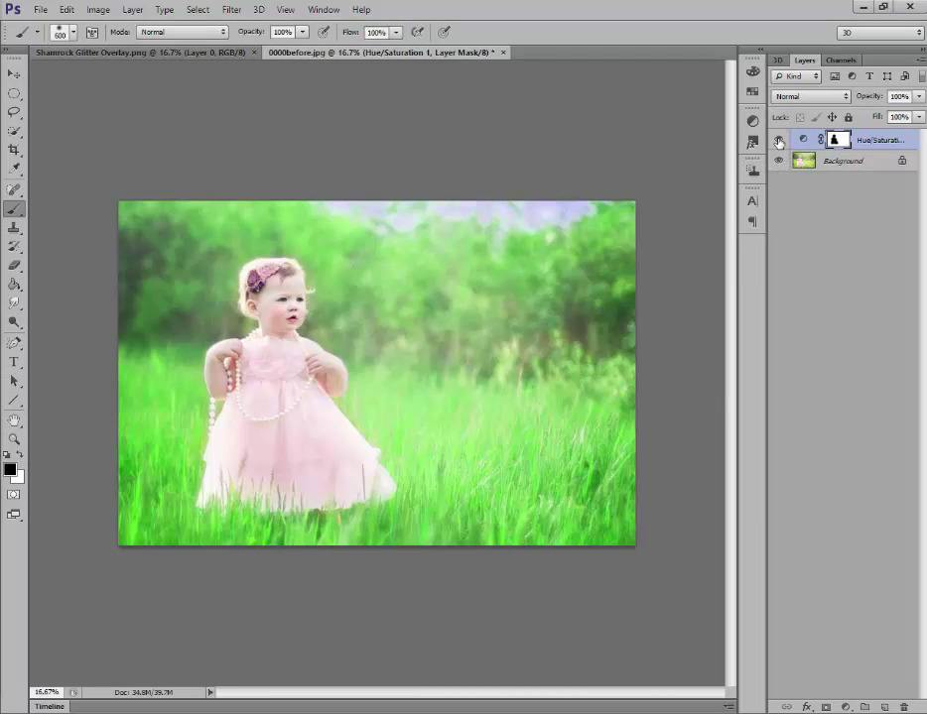
left_click(779, 142)
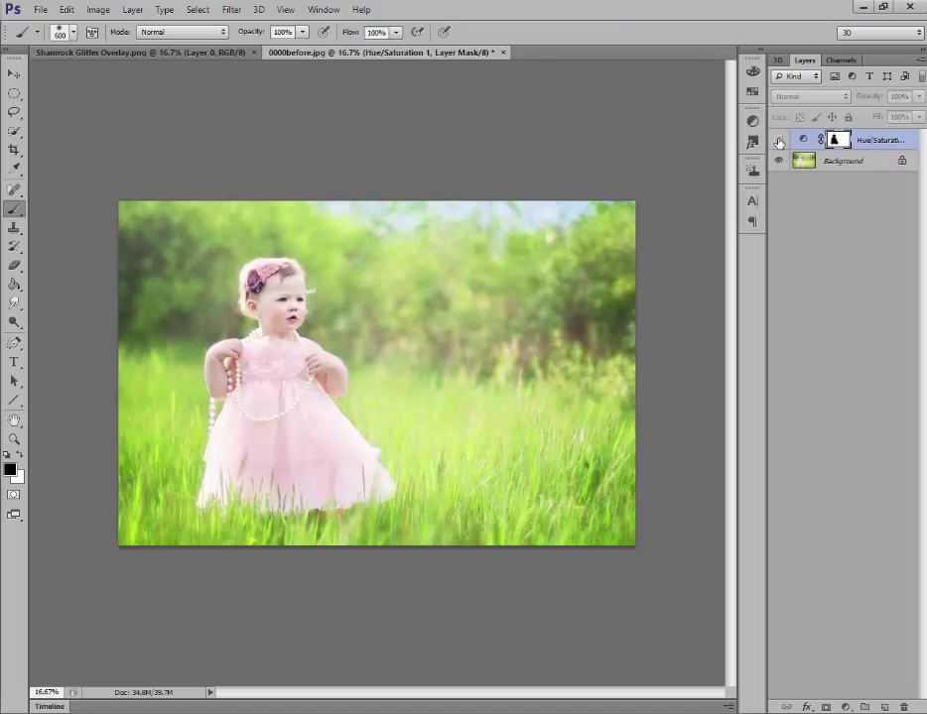
left_click(778, 142)
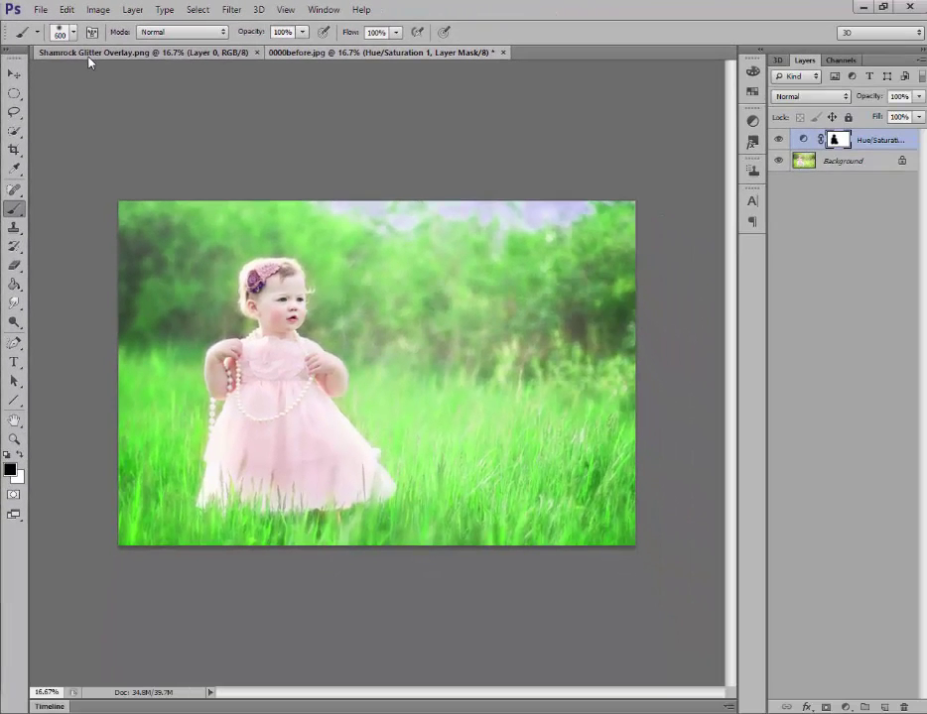
- Move the Shamrock Glitter Overlay layer onto the toddler photo, close the overlay file, and nudge it up
left_click_drag(88, 61, 463, 388)
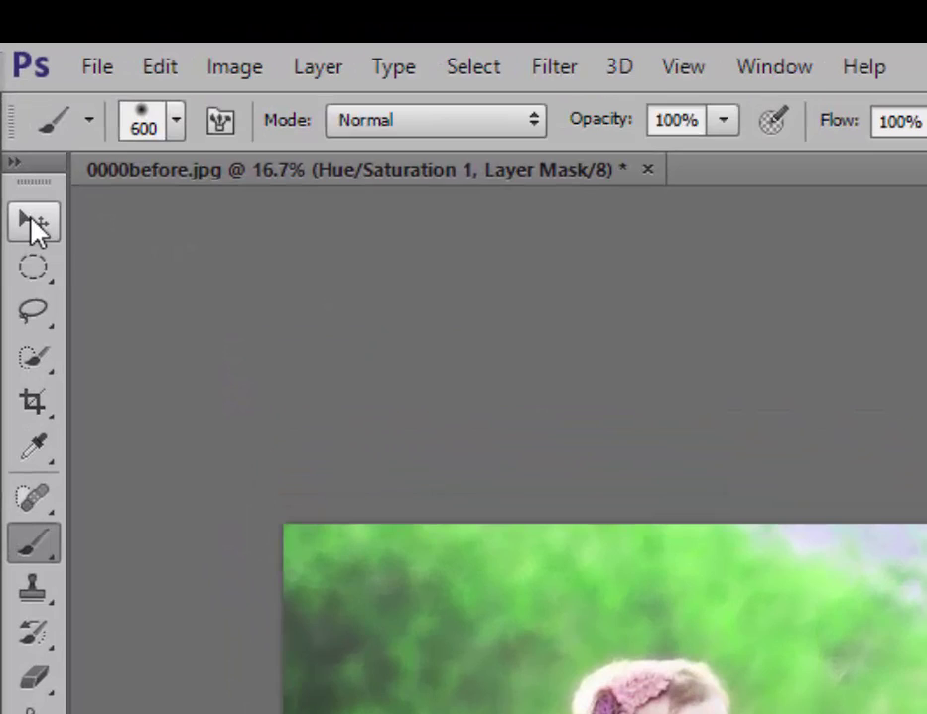
left_click(32, 223)
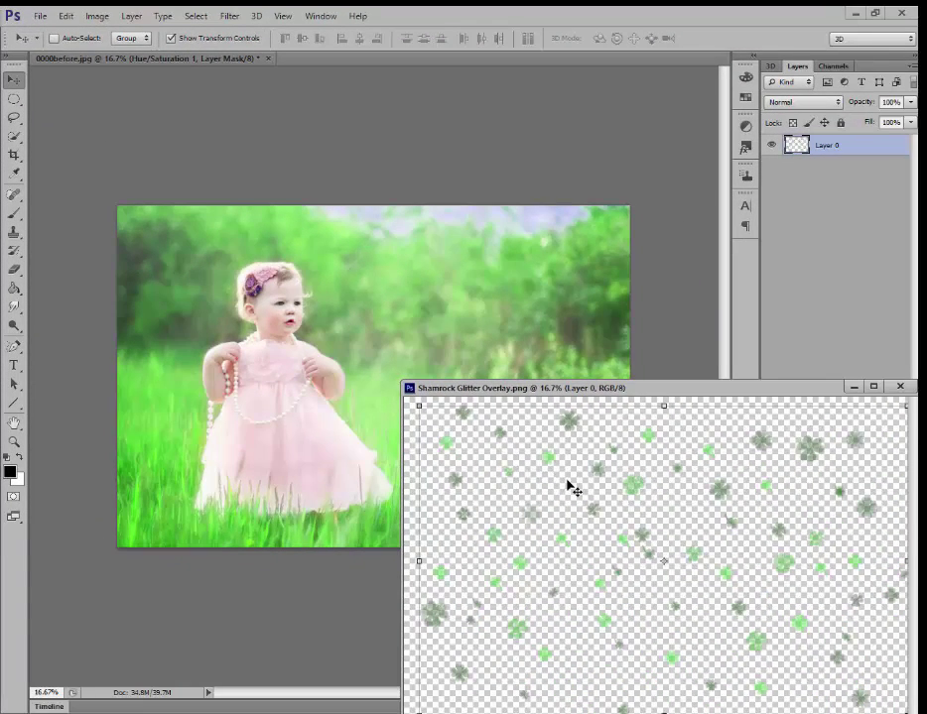
left_click_drag(571, 486, 269, 350)
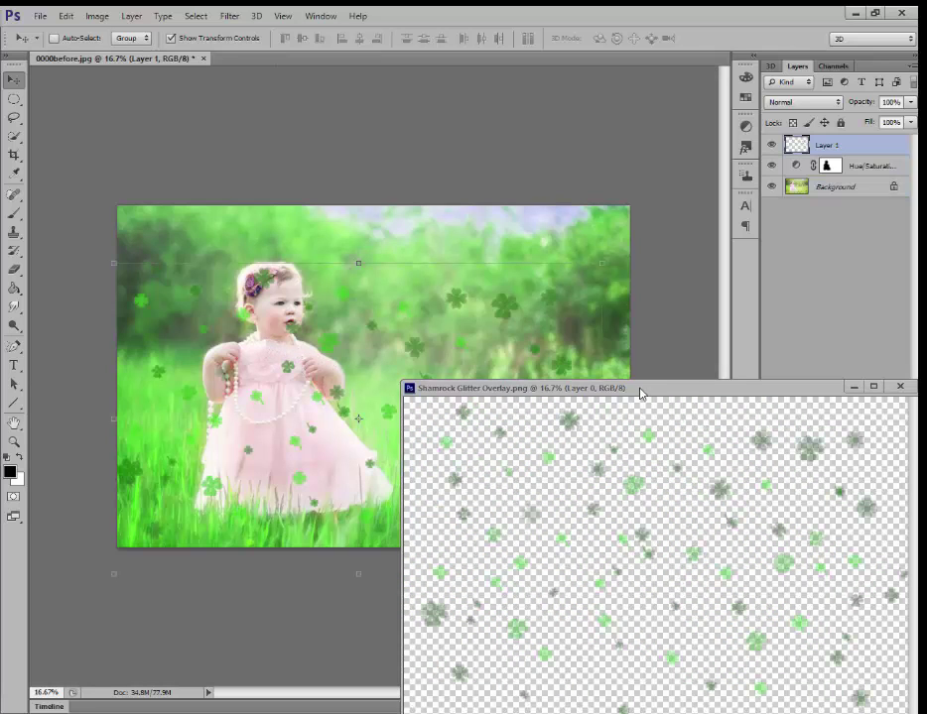
left_click_drag(699, 387, 583, 484)
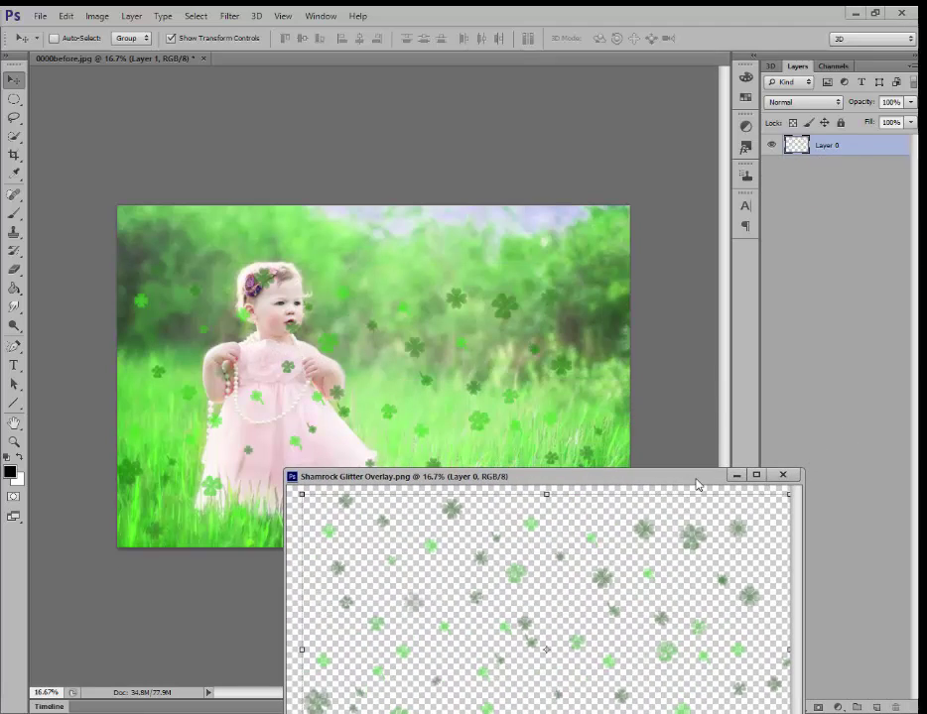
left_click(783, 476)
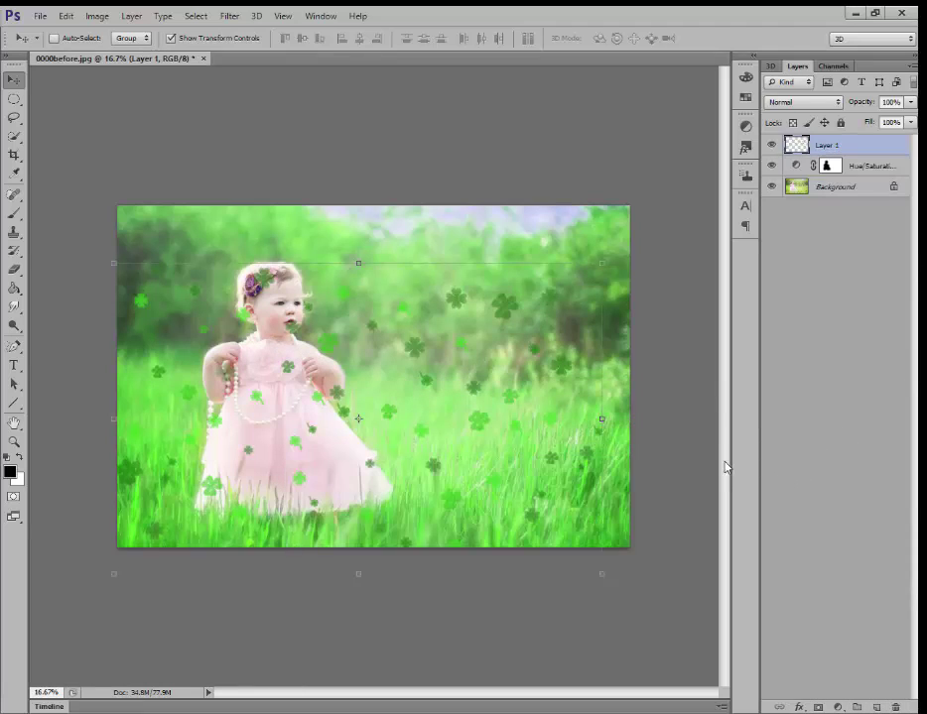
left_click_drag(438, 417, 447, 357)
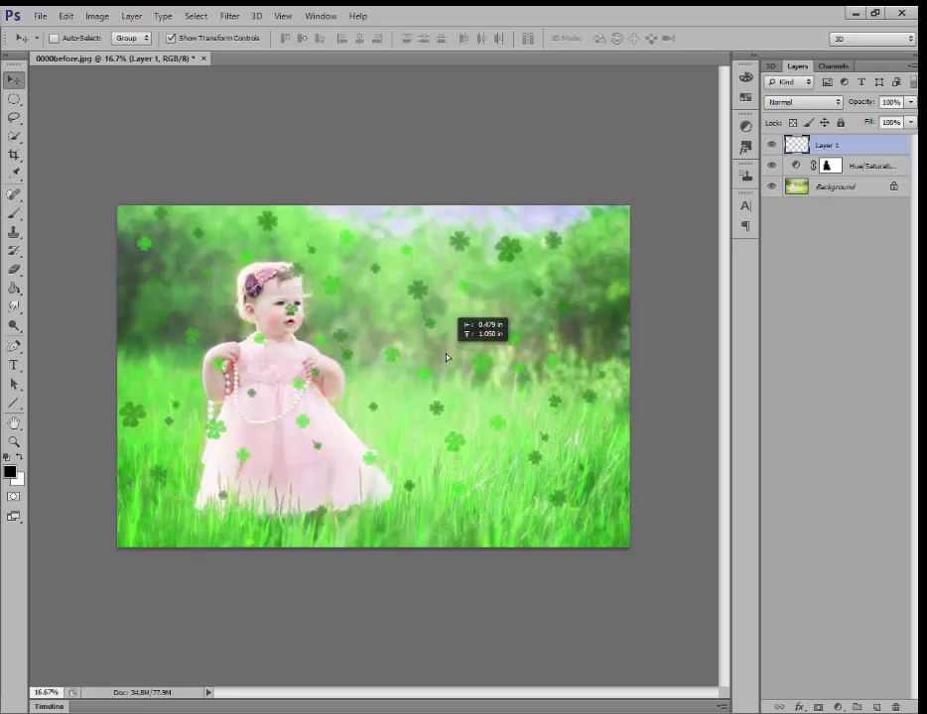
- Free-transform Layer 1, stretching it past the canvas edges, and apply the resize
key("ctrl+t")
left_click_drag(612, 511, 636, 547)
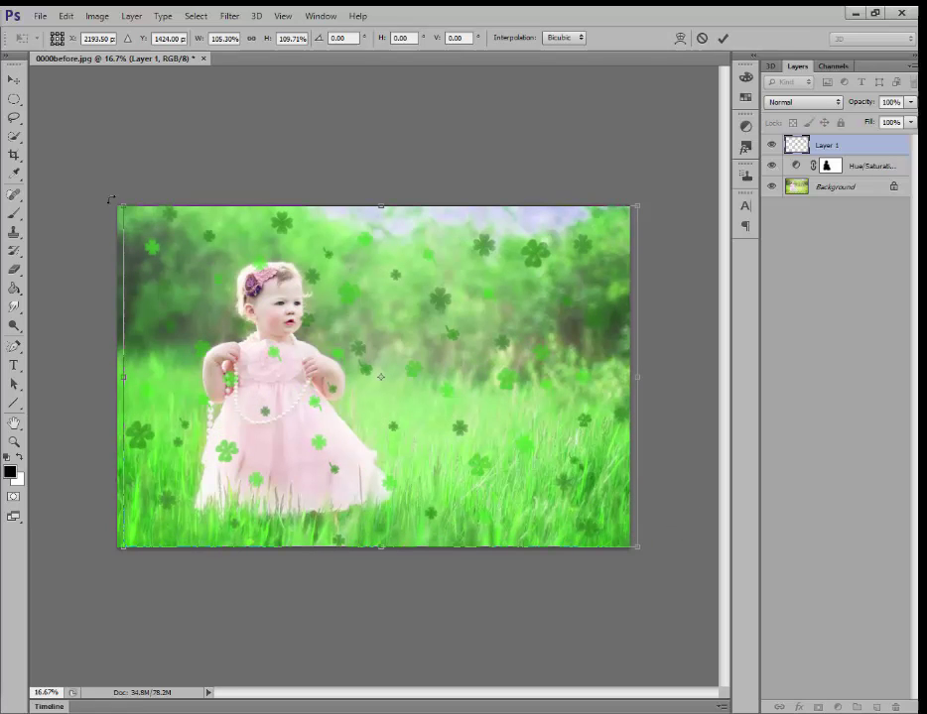
left_click_drag(125, 205, 112, 202)
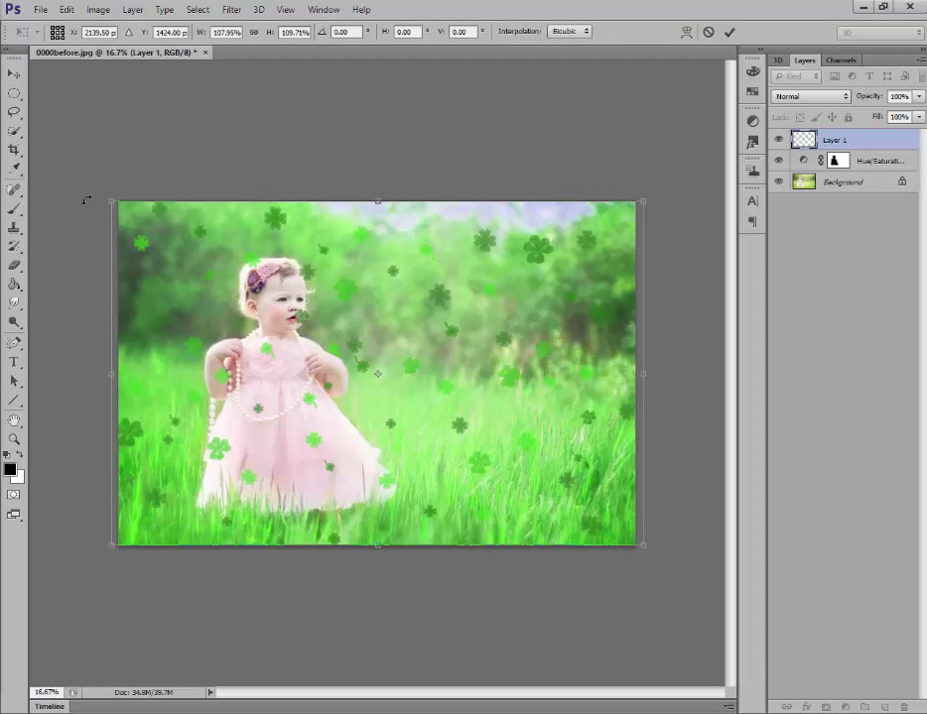
left_click(14, 93)
left_click(409, 281)
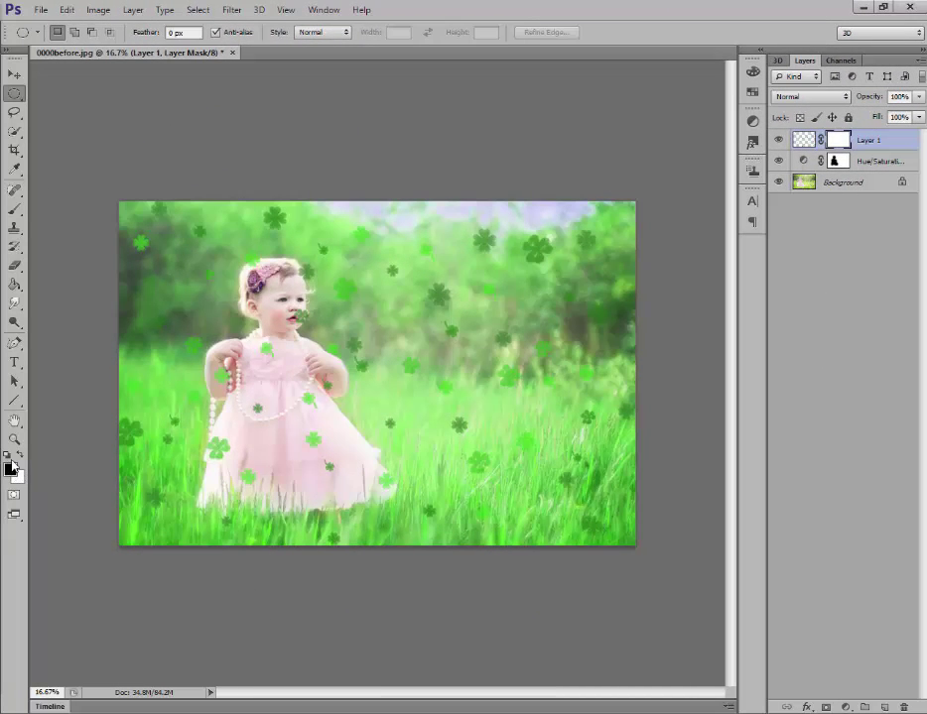
- With a smaller black brush, paint out the clovers over the girl's mouth, dress and hands
left_click(15, 211)
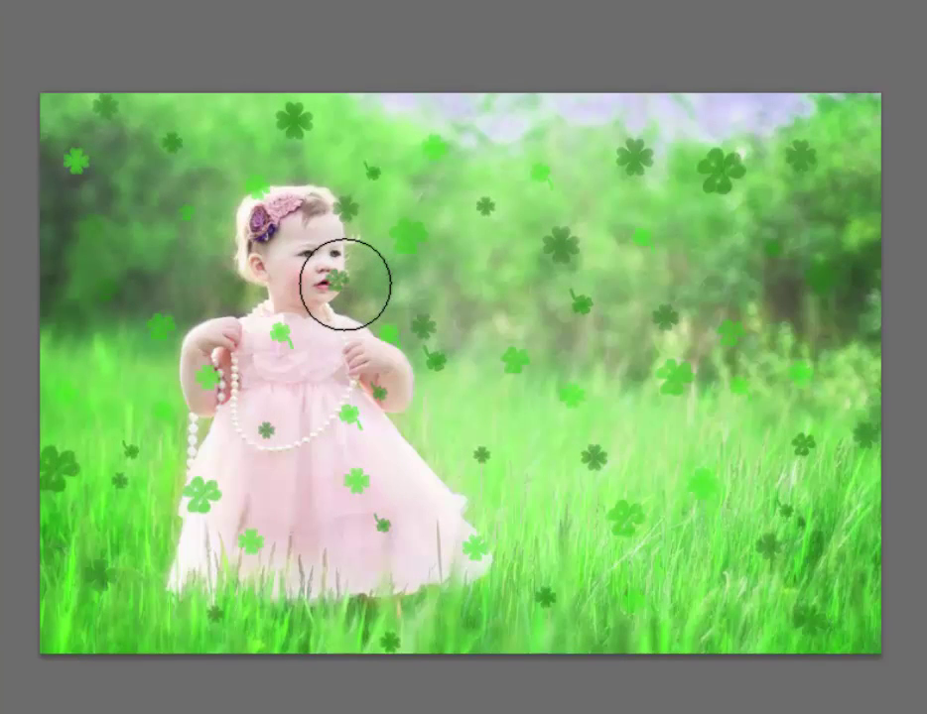
key("bracketleft")
key("bracketleft")
key("bracketleft")
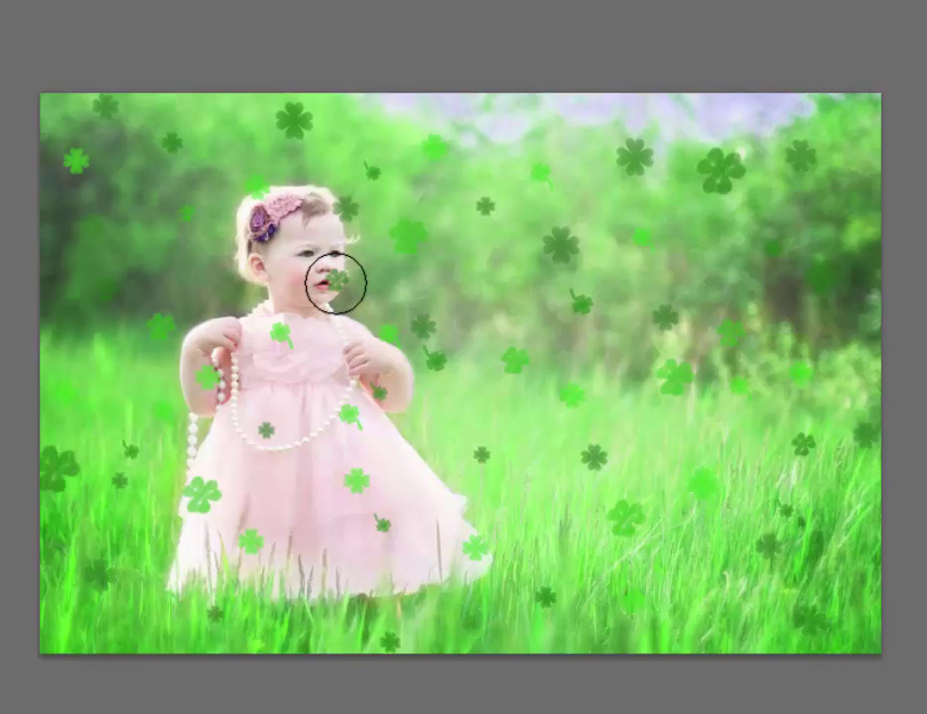
key("bracketleft")
key("bracketleft")
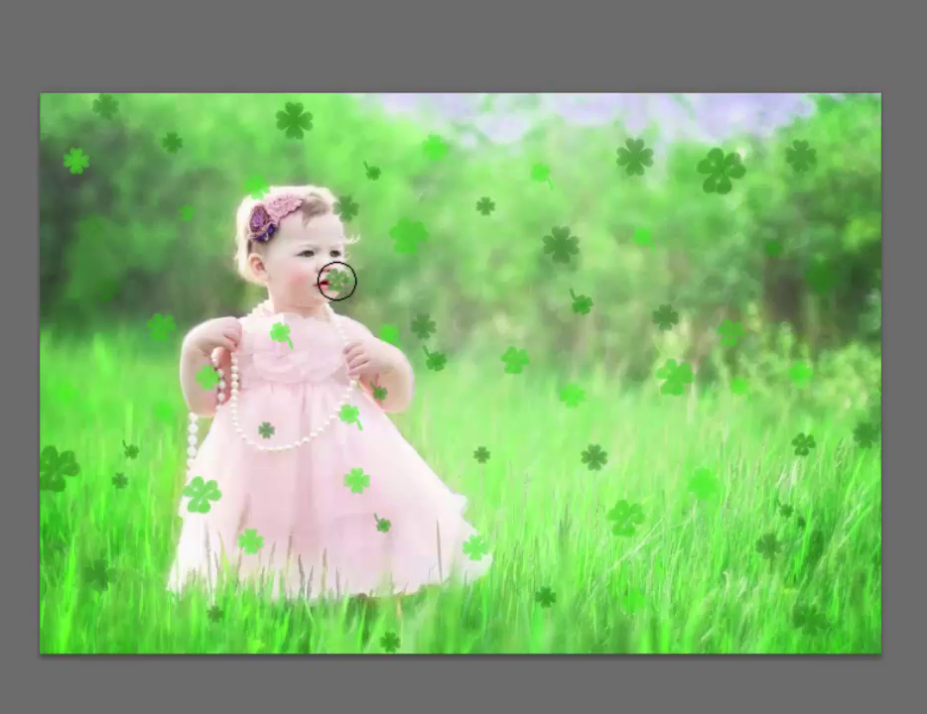
left_click(337, 280)
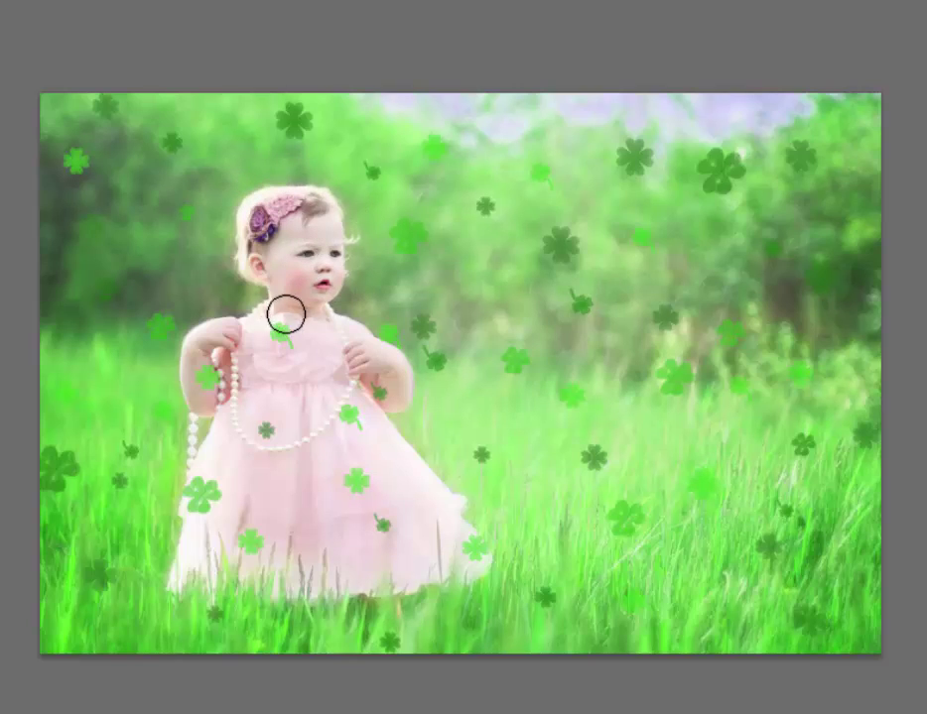
left_click(281, 339)
left_click(283, 334)
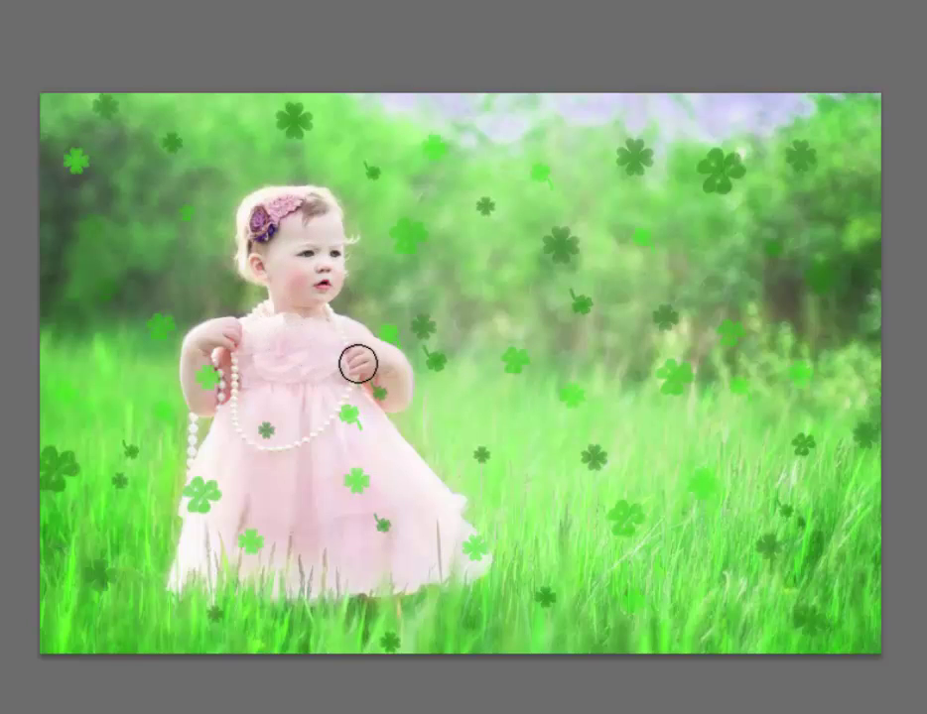
left_click(383, 389)
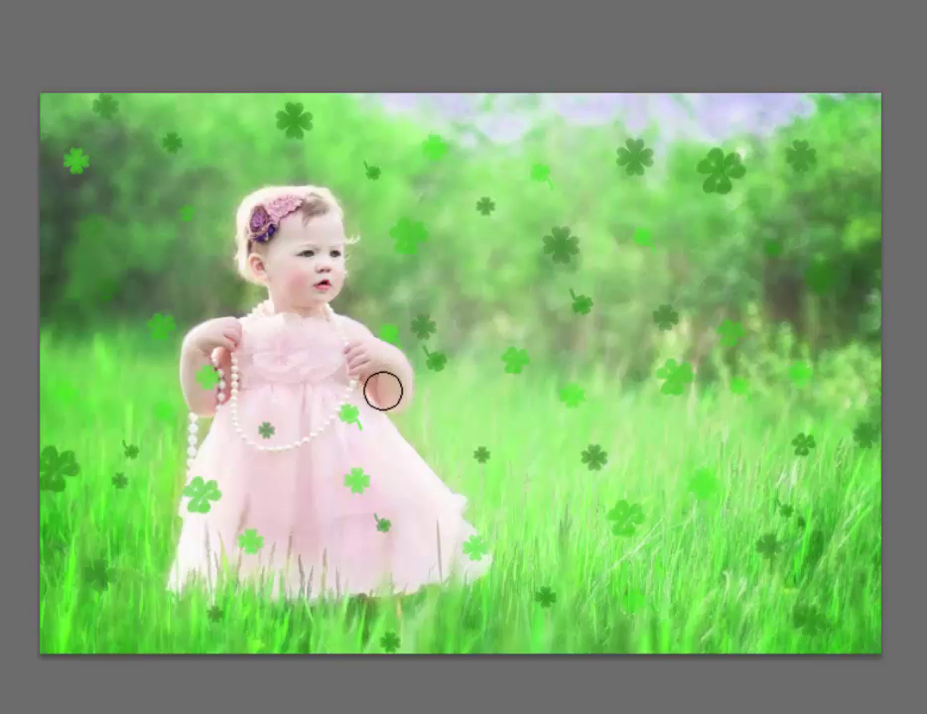
left_click(205, 387)
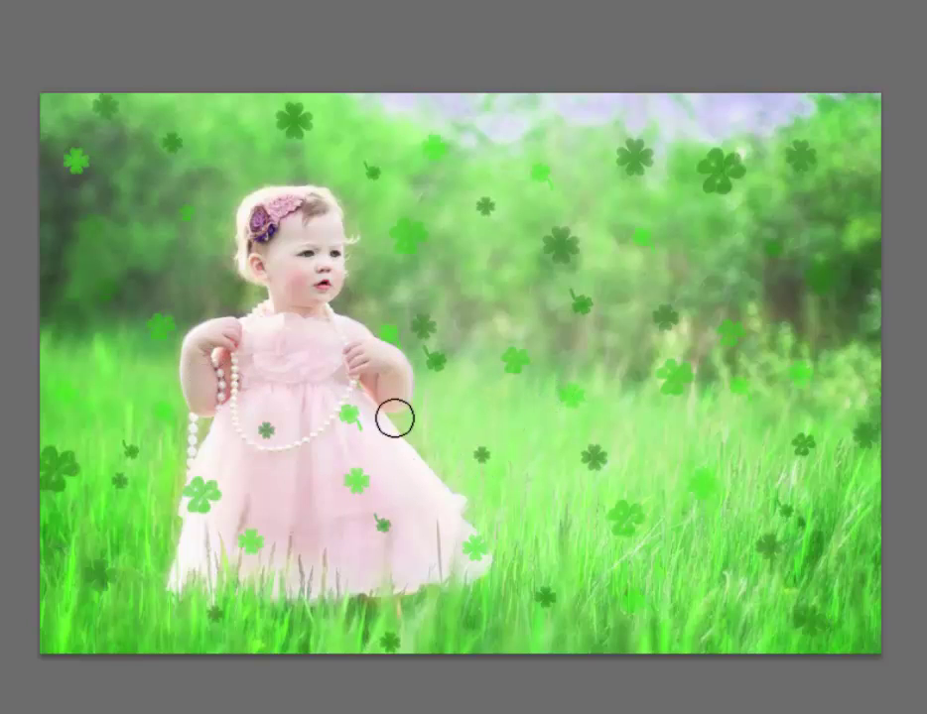
left_click(388, 342)
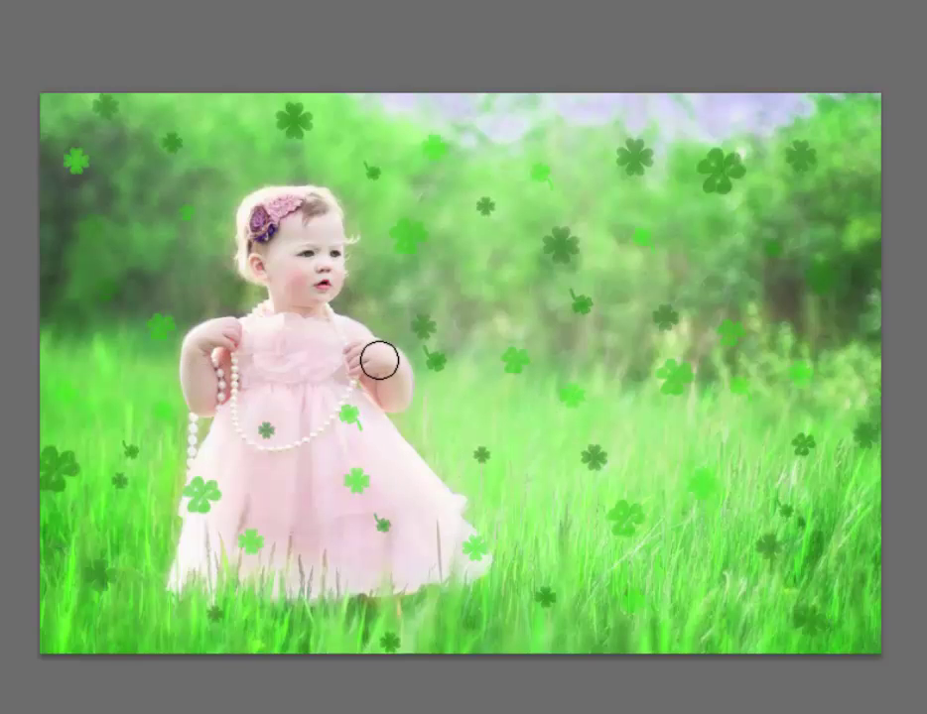